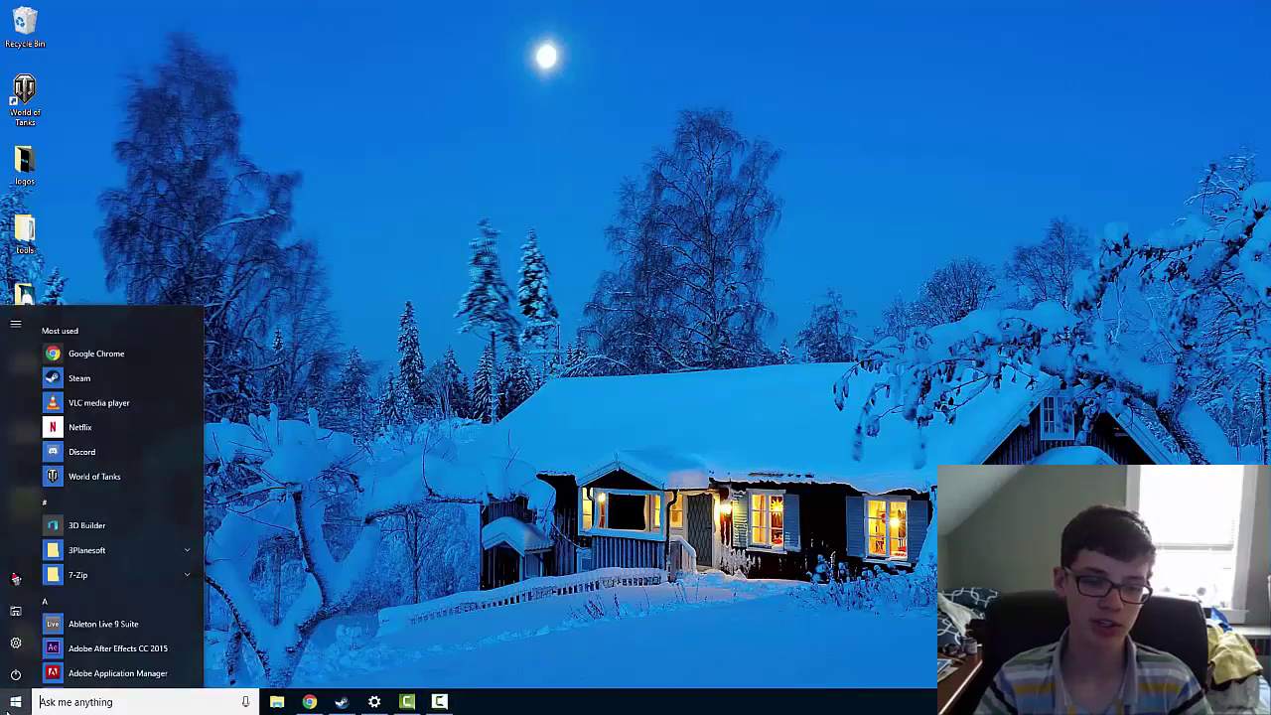
- Go to Update & Security in Settings to see the Windows 10 Pro Insider Preview activation page
click(16, 643)
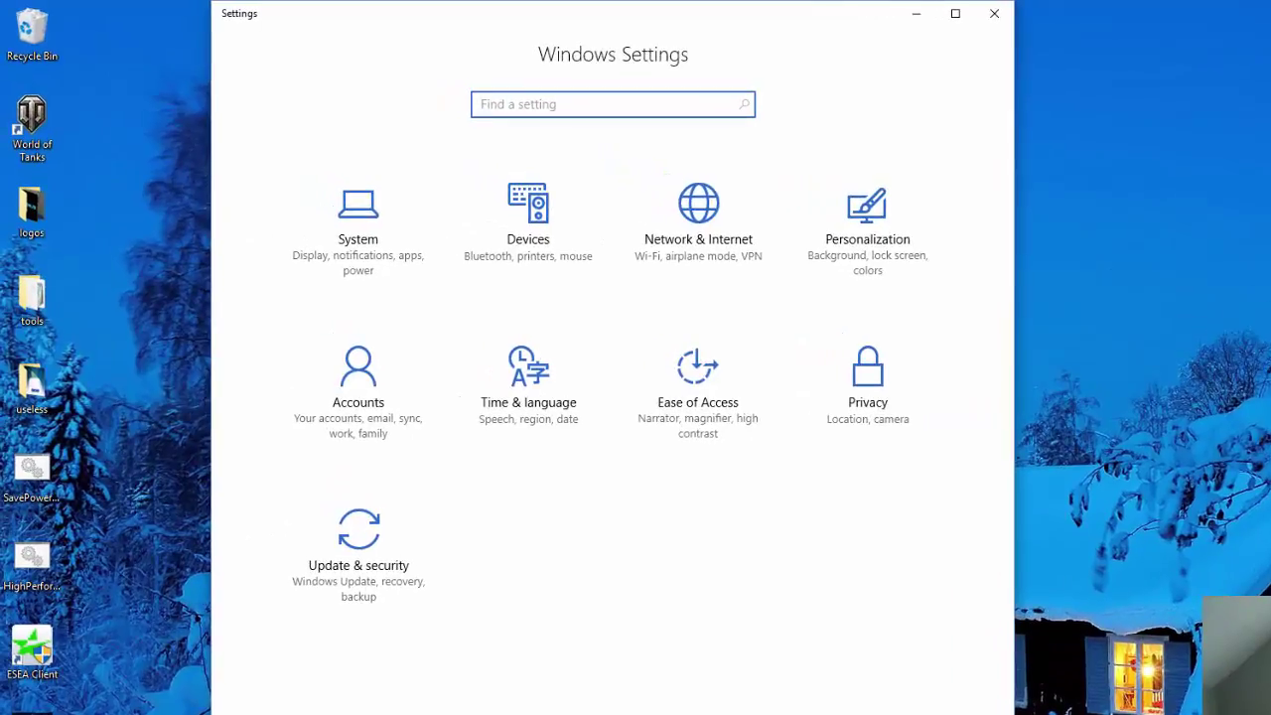
click(358, 567)
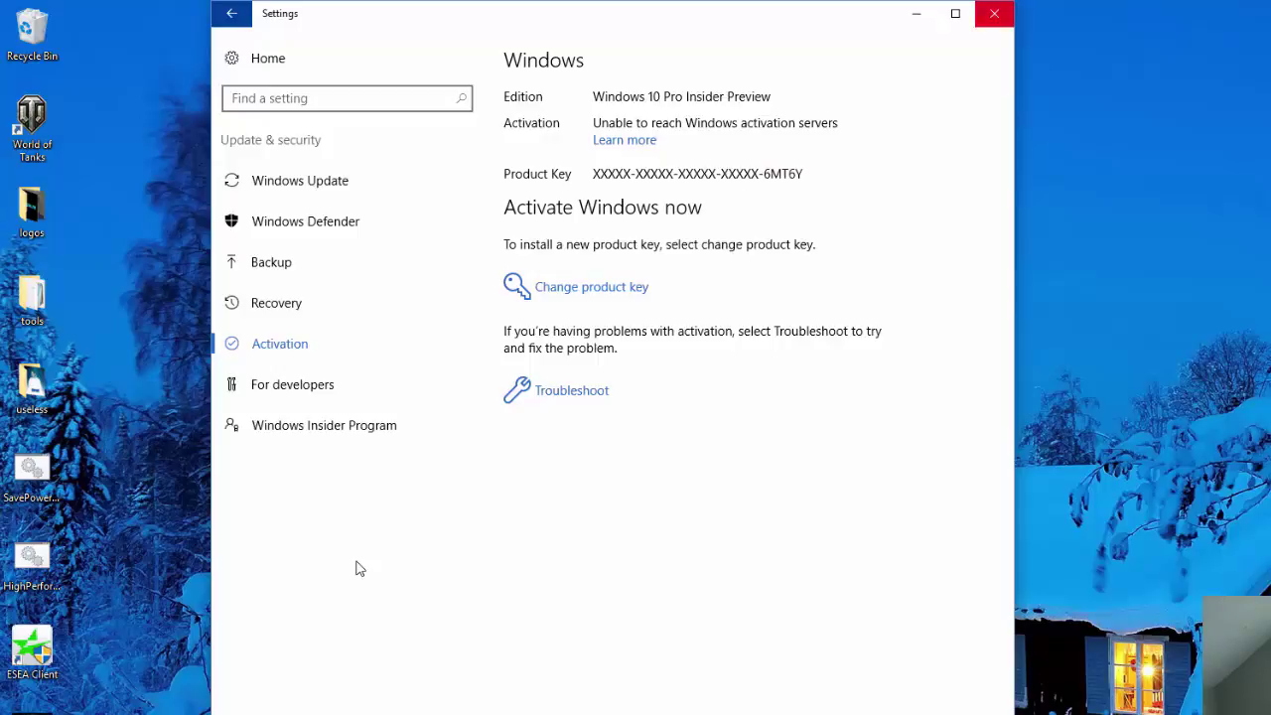
- Close Settings and create a new text document on the desktop
key(alt+F4)
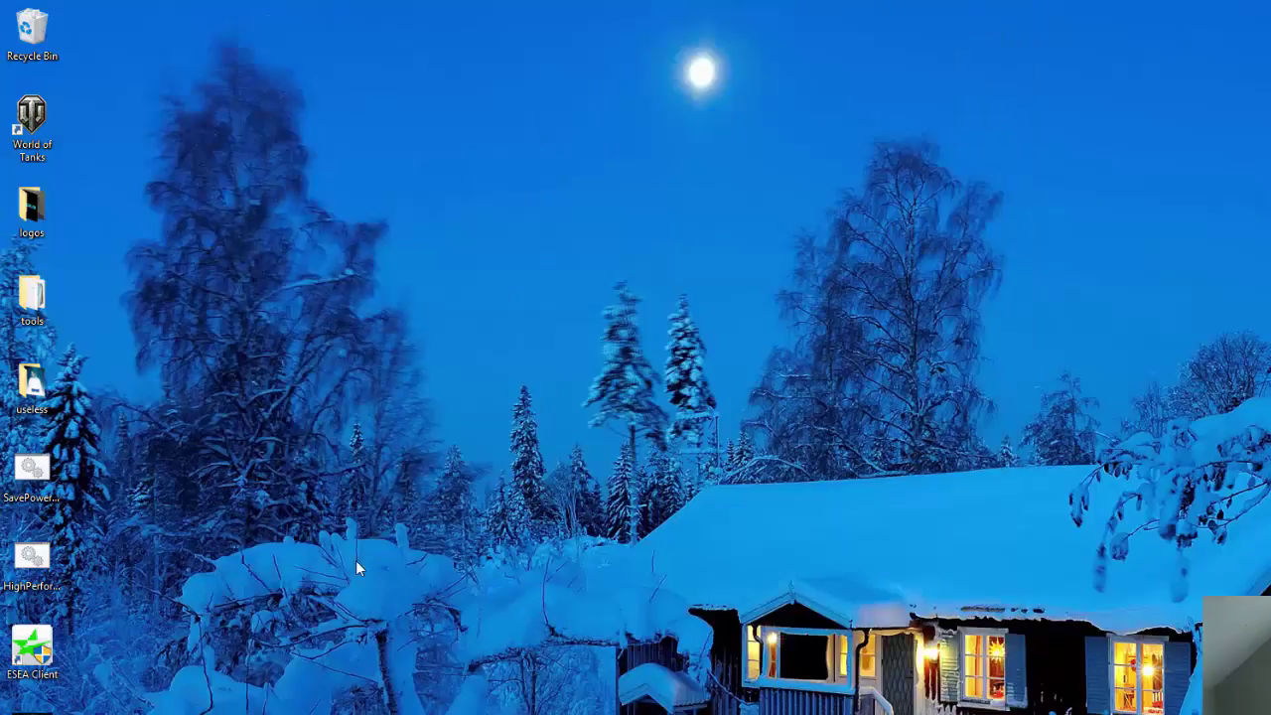
key(shift+F10)
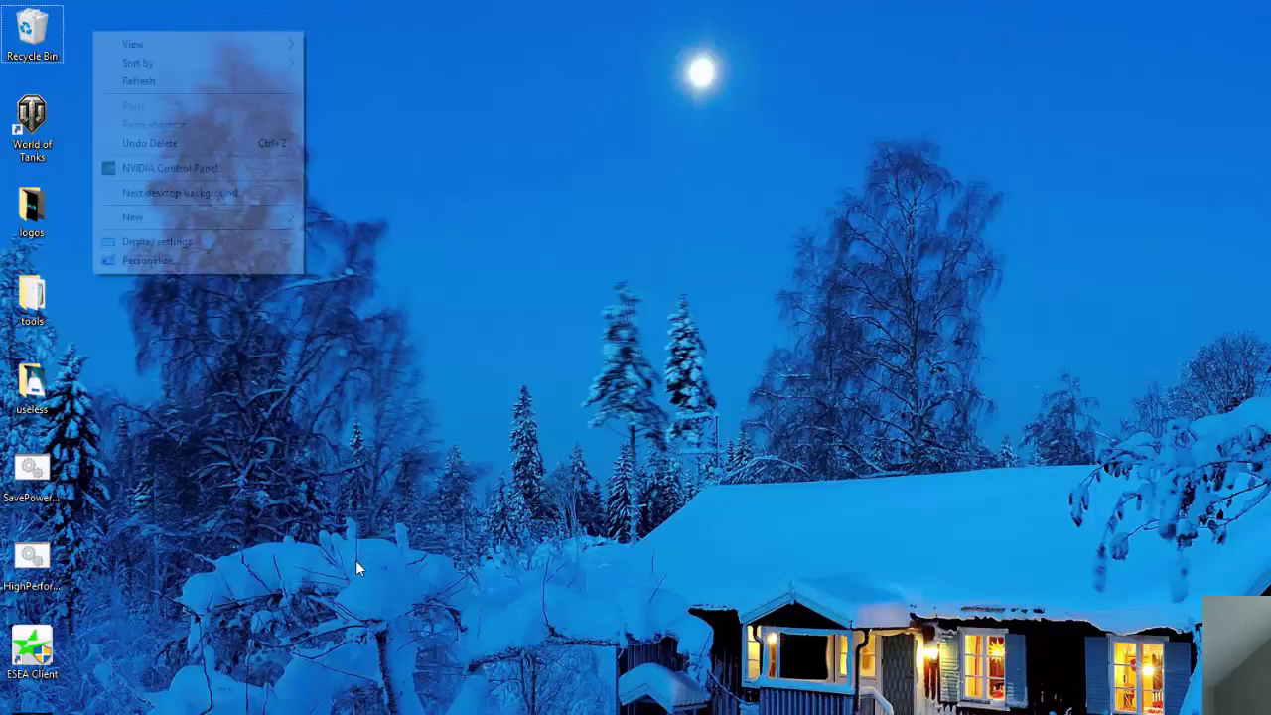
key(w)
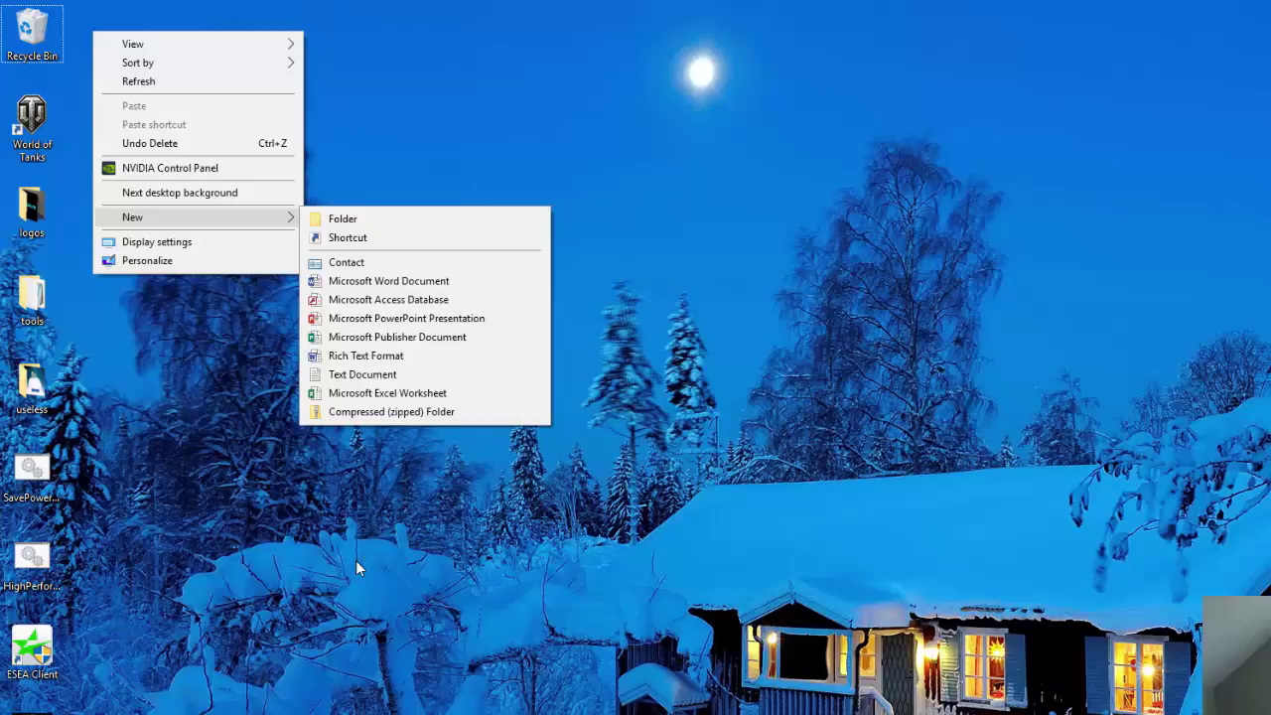
key(Down)
key(Down)
key(Down)
key(Down)
key(Down)
key(Down)
key(Down)
key(Down)
key(Down)
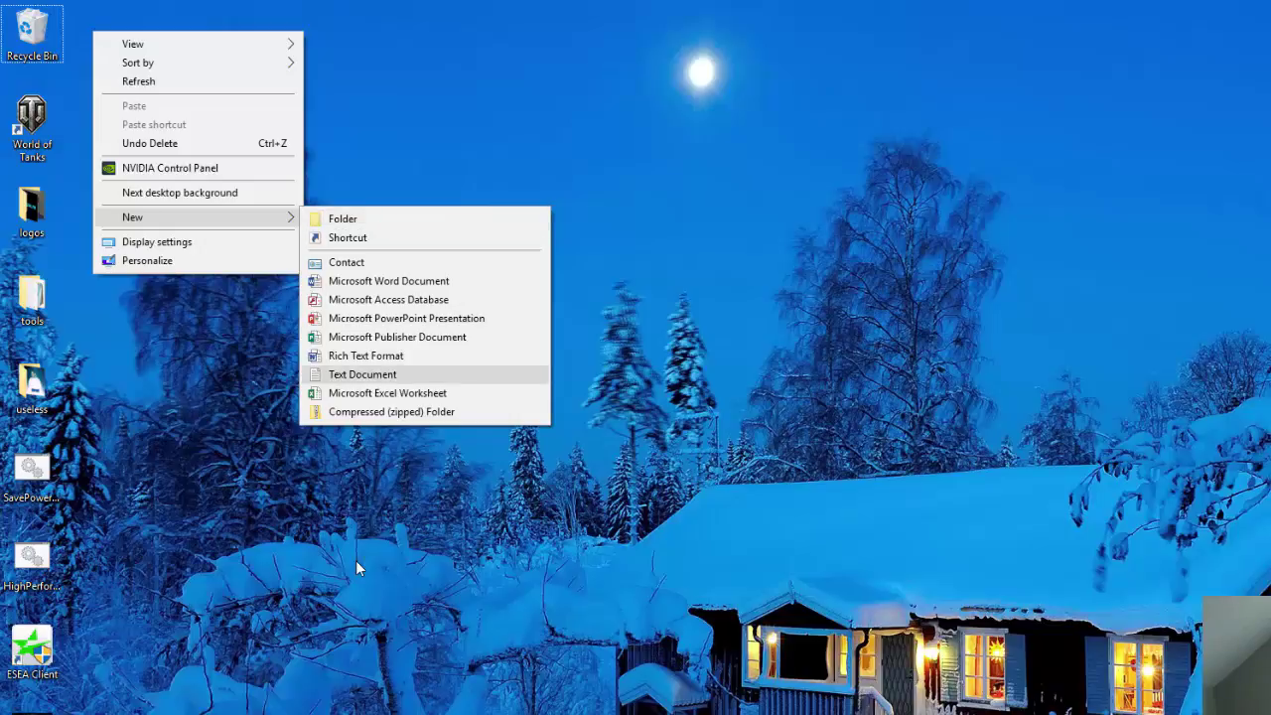
key(Return)
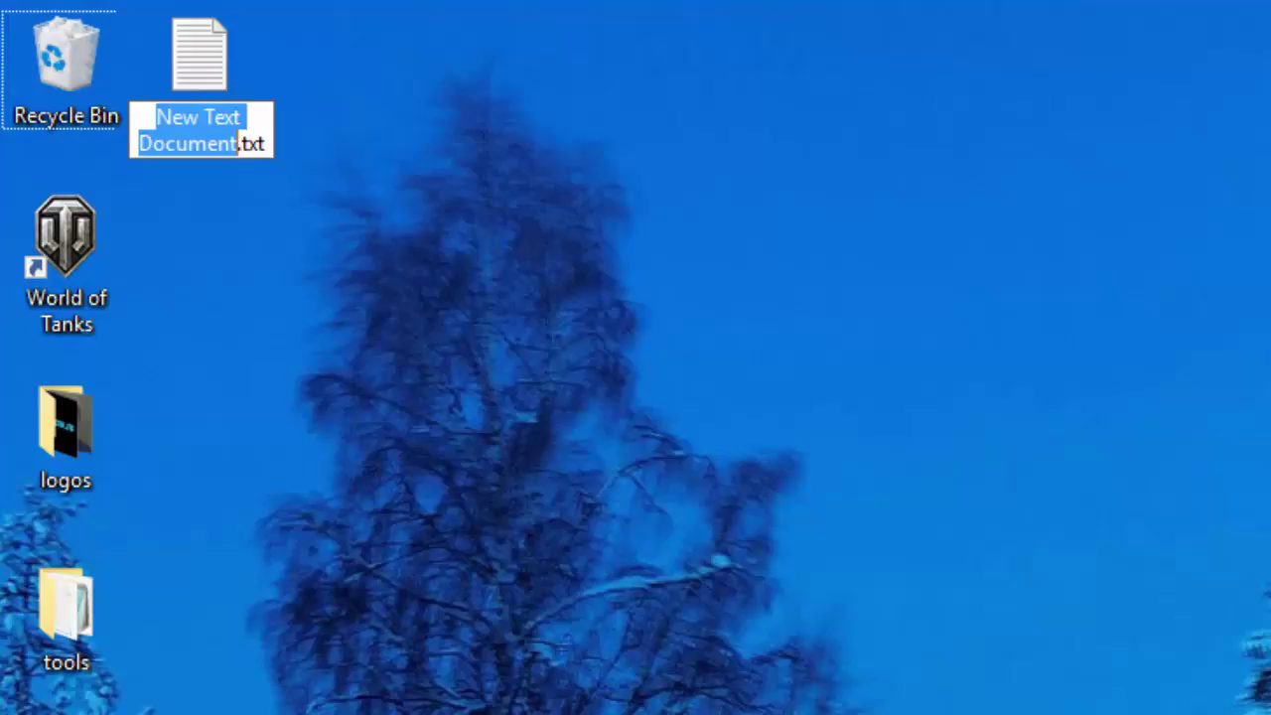
- Rename the new file to key2.vbs and accept the extension change
text(key)
key(Right)
key(Right)
key(Right)
key(Right)
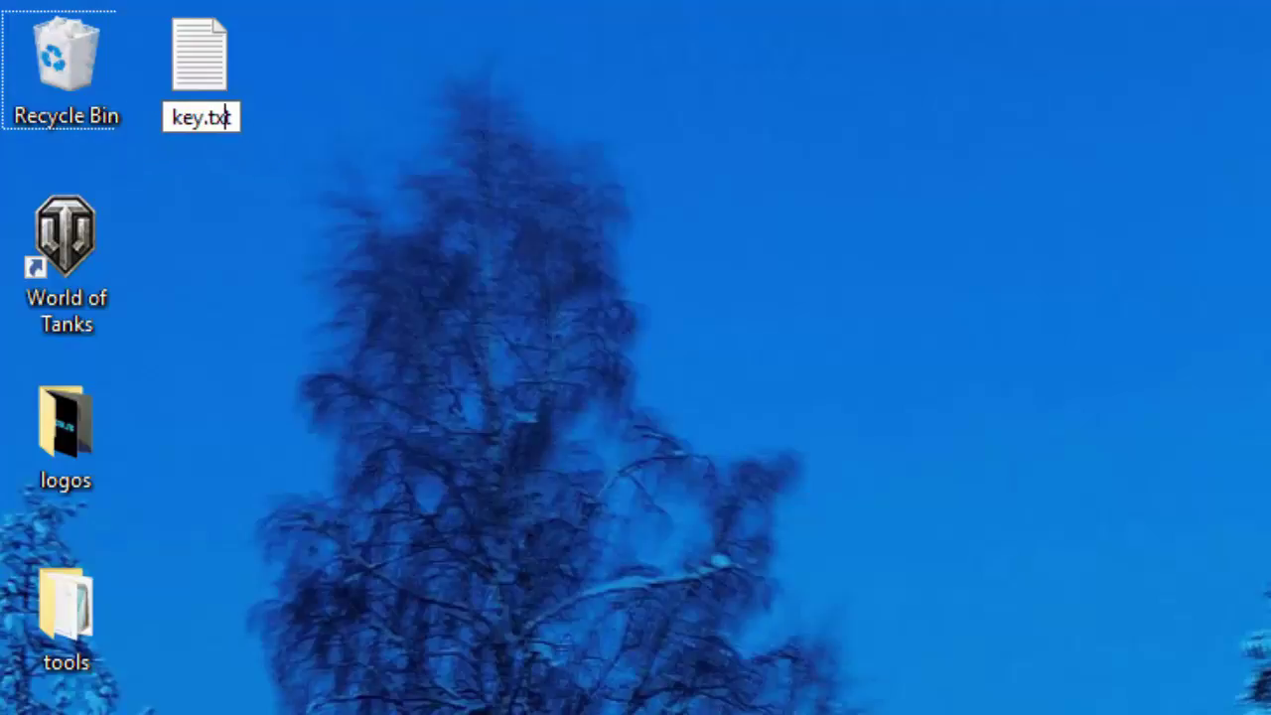
key(BackSpace)
key(BackSpace)
key(BackSpace)
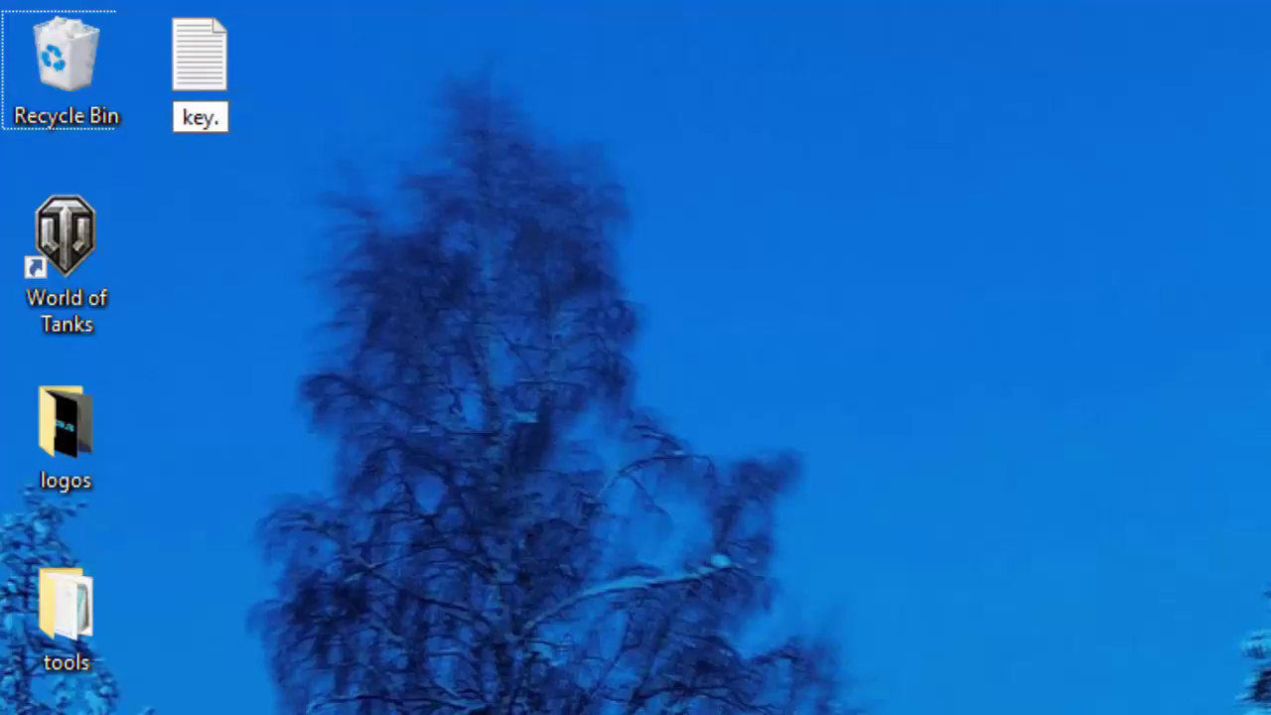
text(vbs)
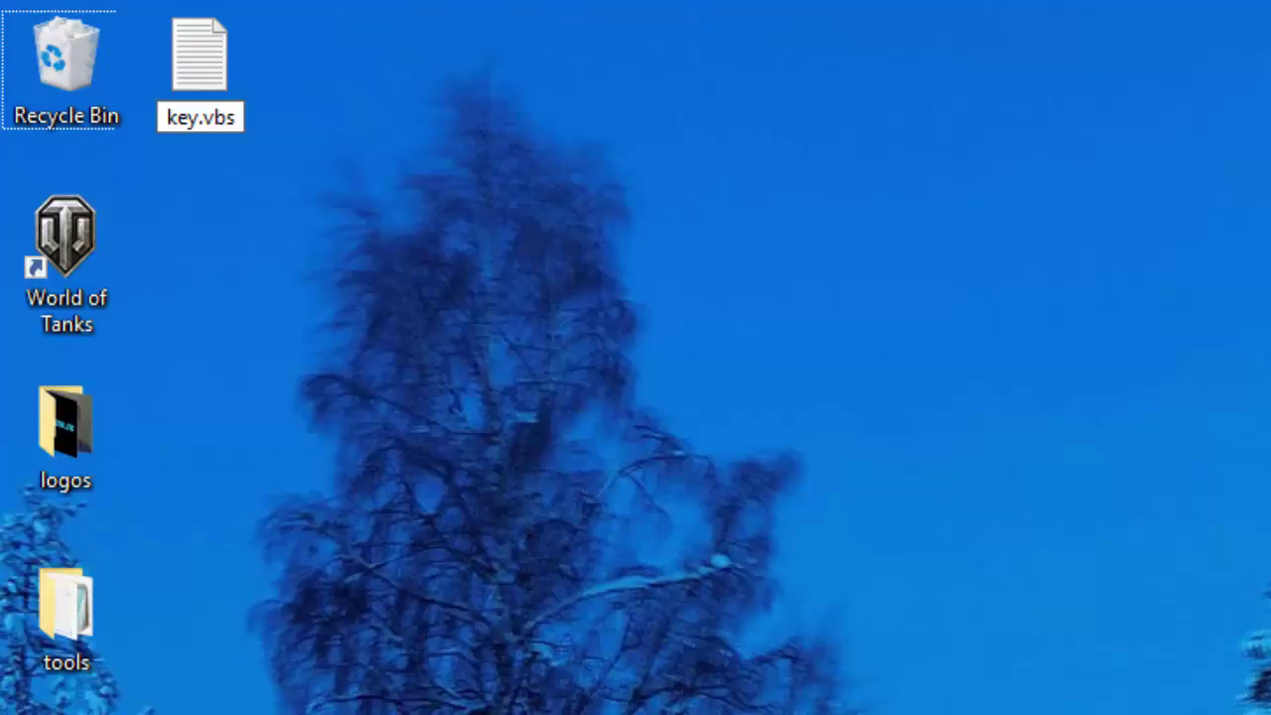
click(193, 117)
text(2)
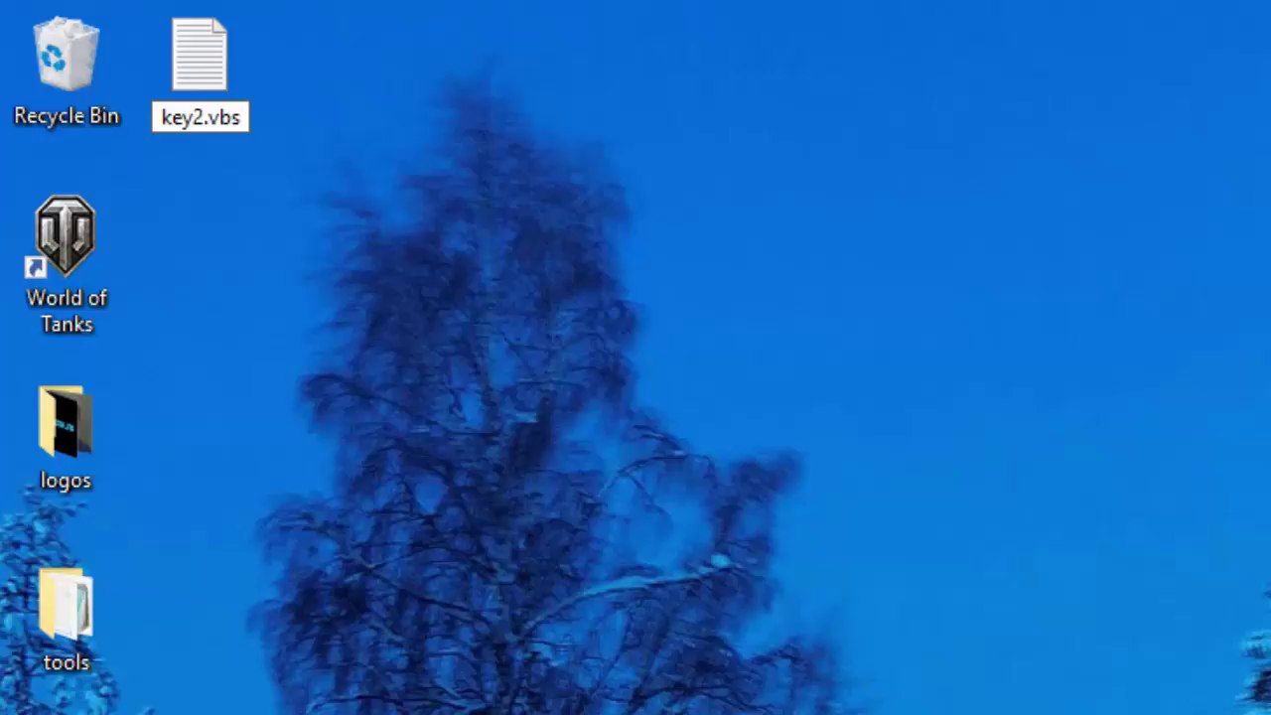
key(Return)
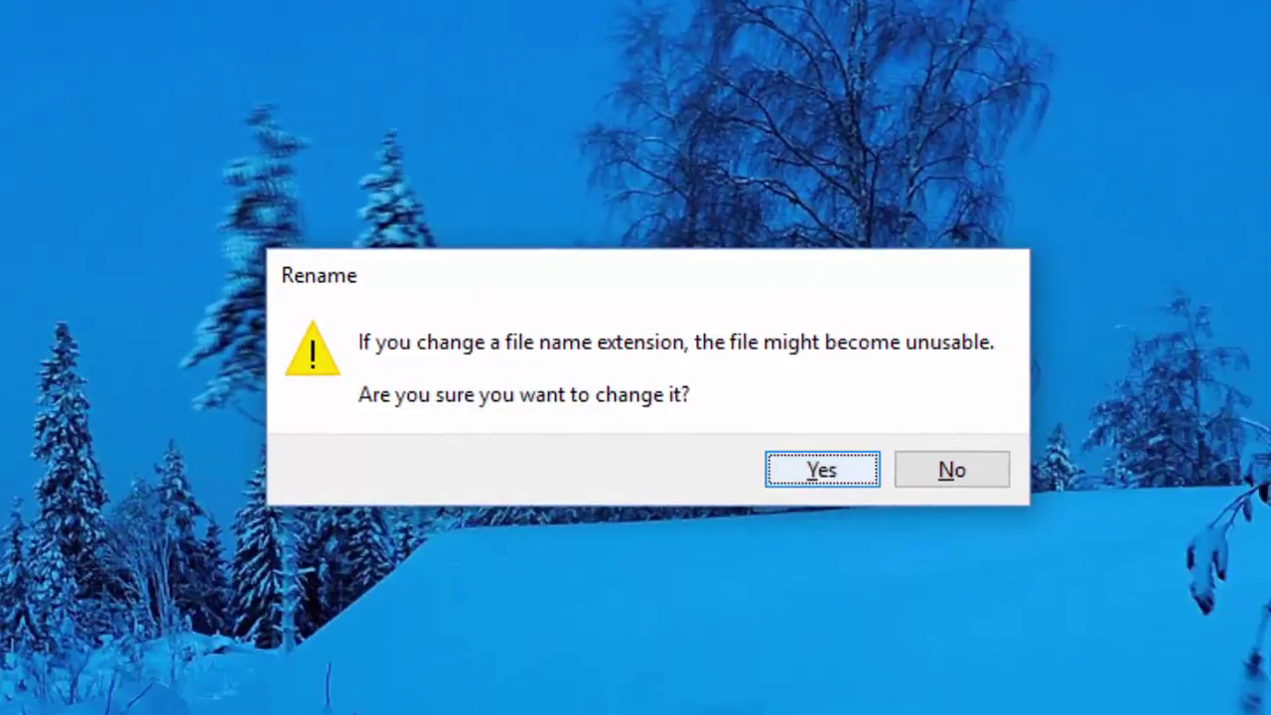
key(Return)
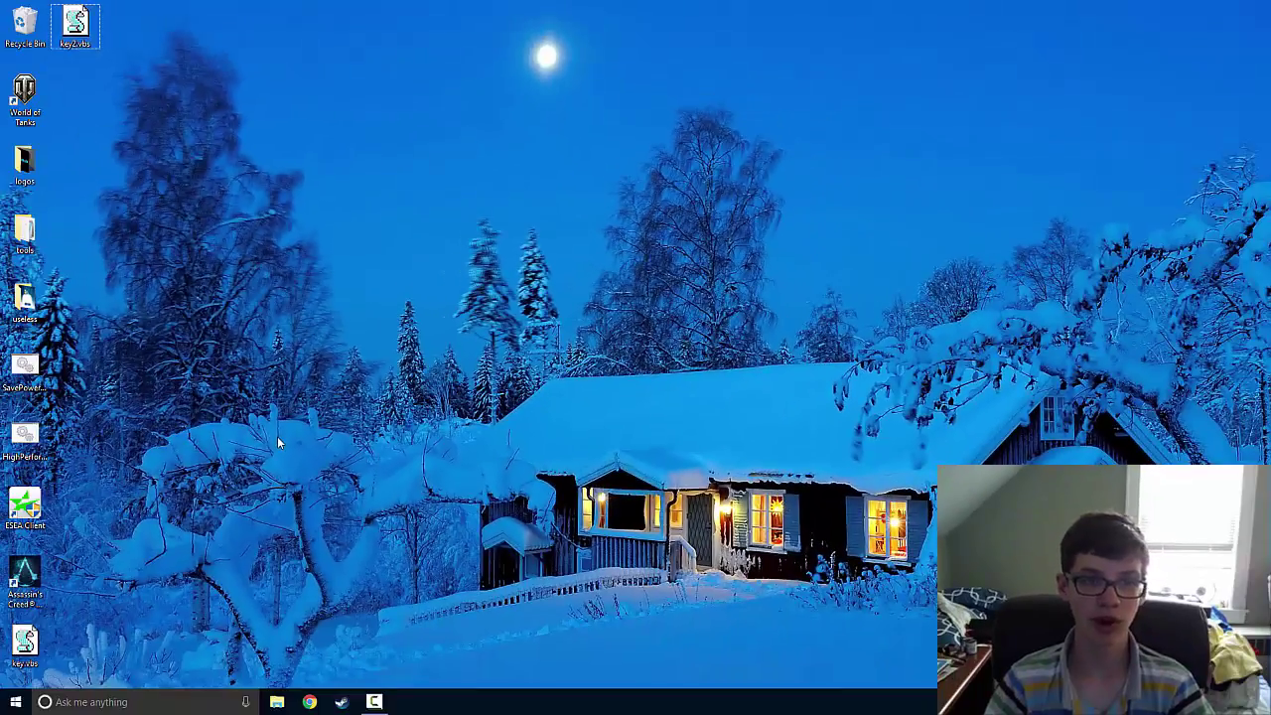
- Open the empty key2.vbs for editing and move its Notepad window to the right
right_click(71, 22)
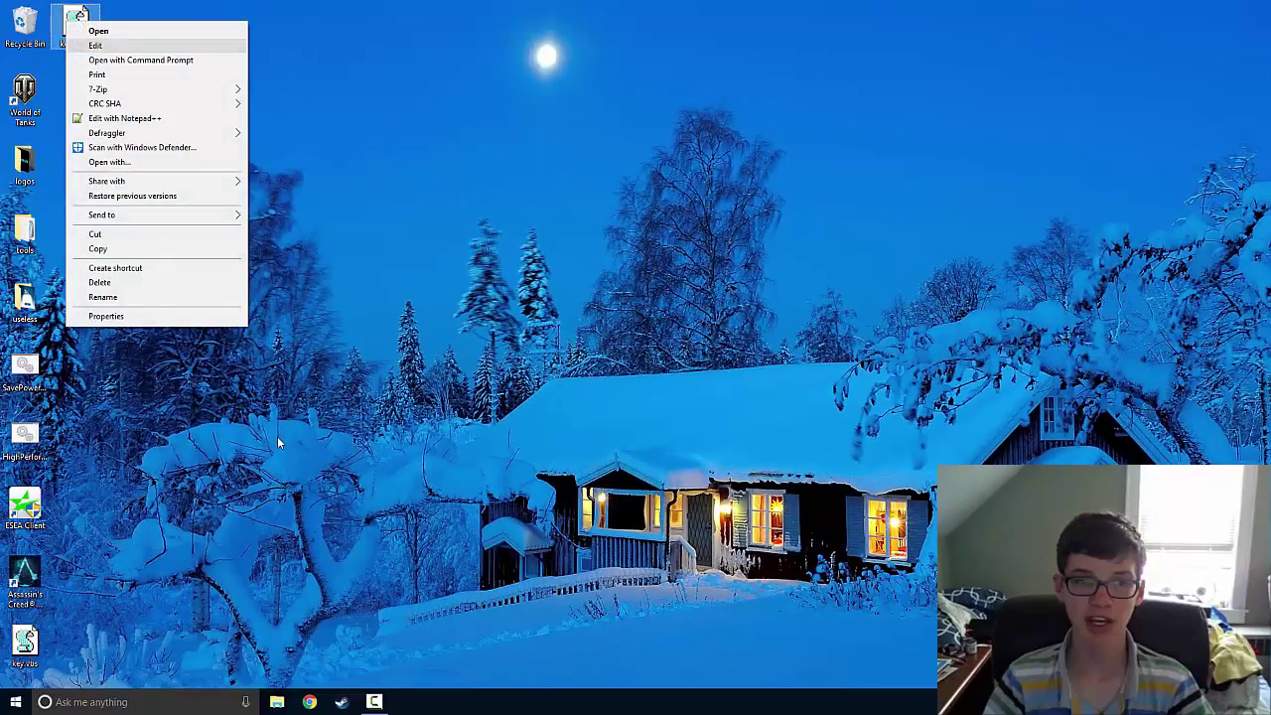
key(Return)
drag(406, 28, 502, 72)
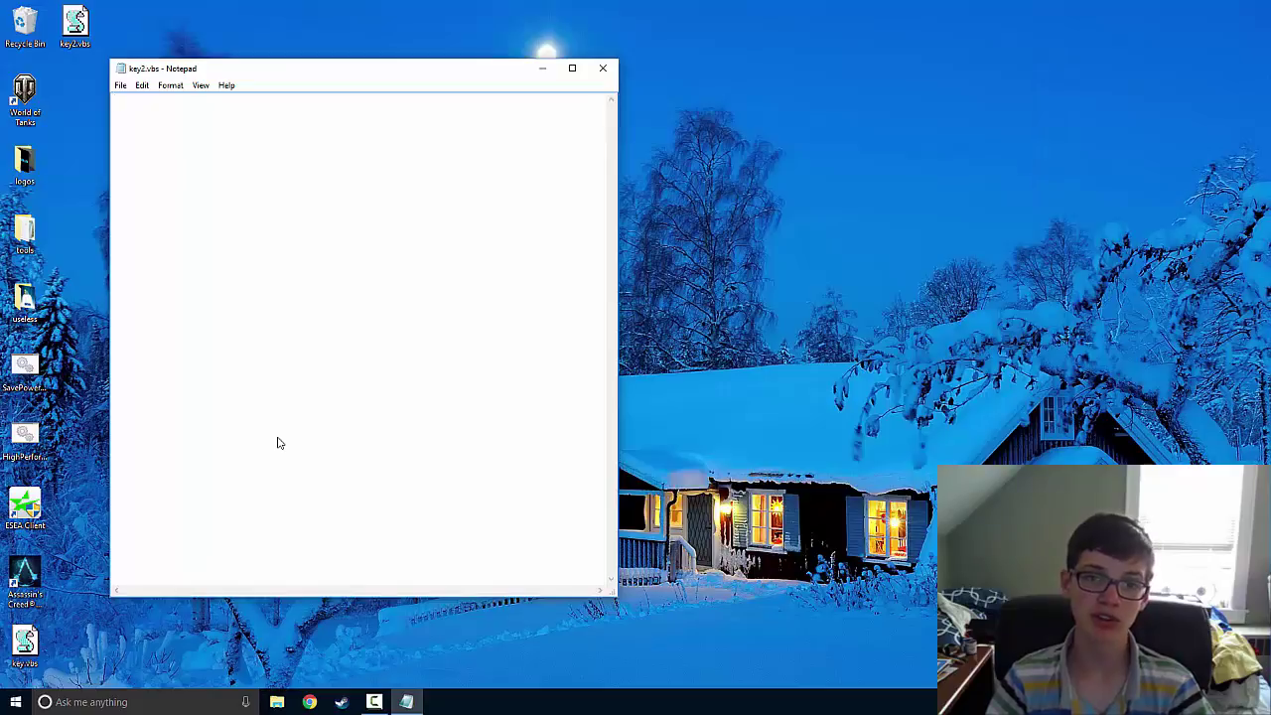
drag(418, 75, 675, 85)
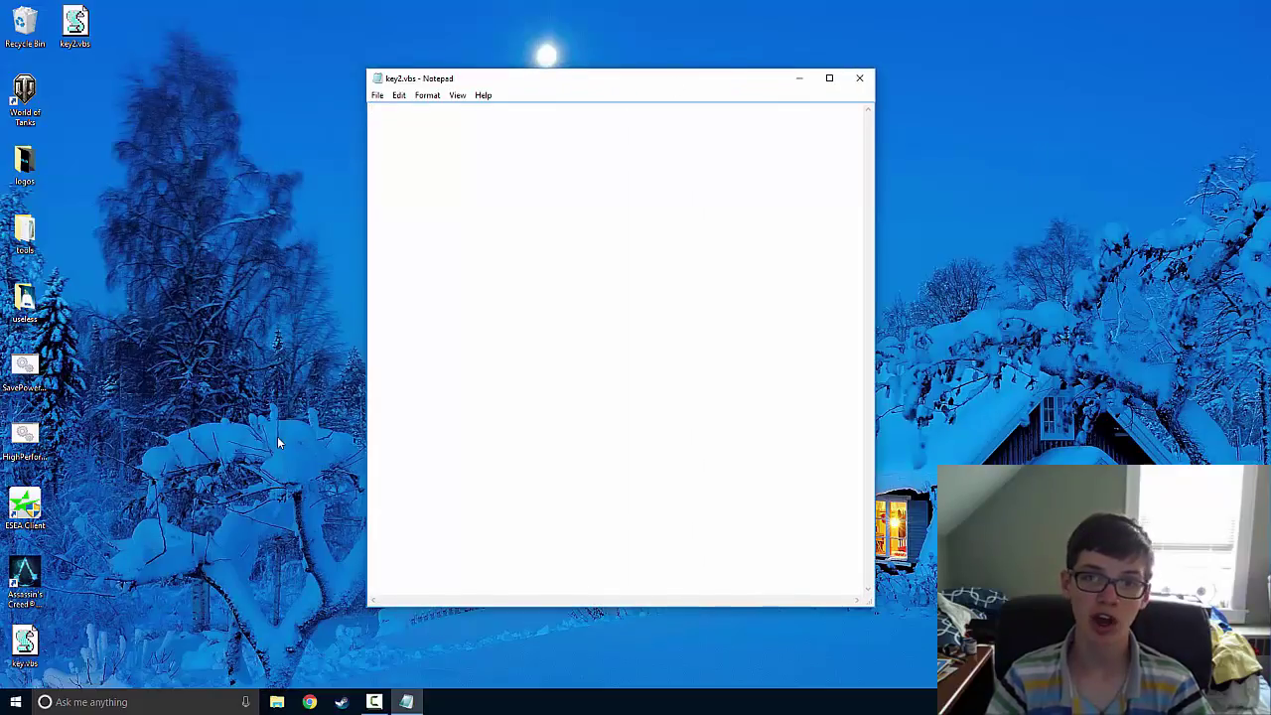
- Open key2.vbs with Notepad and open the key.vbs script for editing
right_click(75, 25)
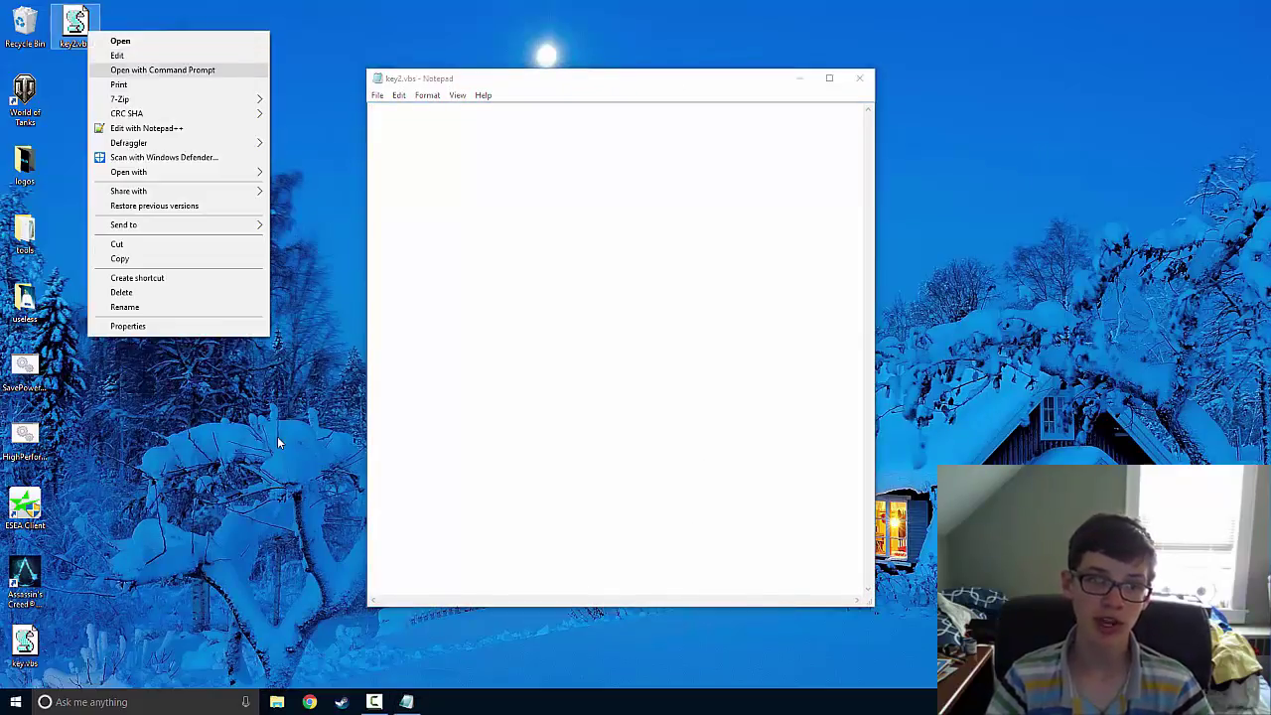
mouse_move(128, 172)
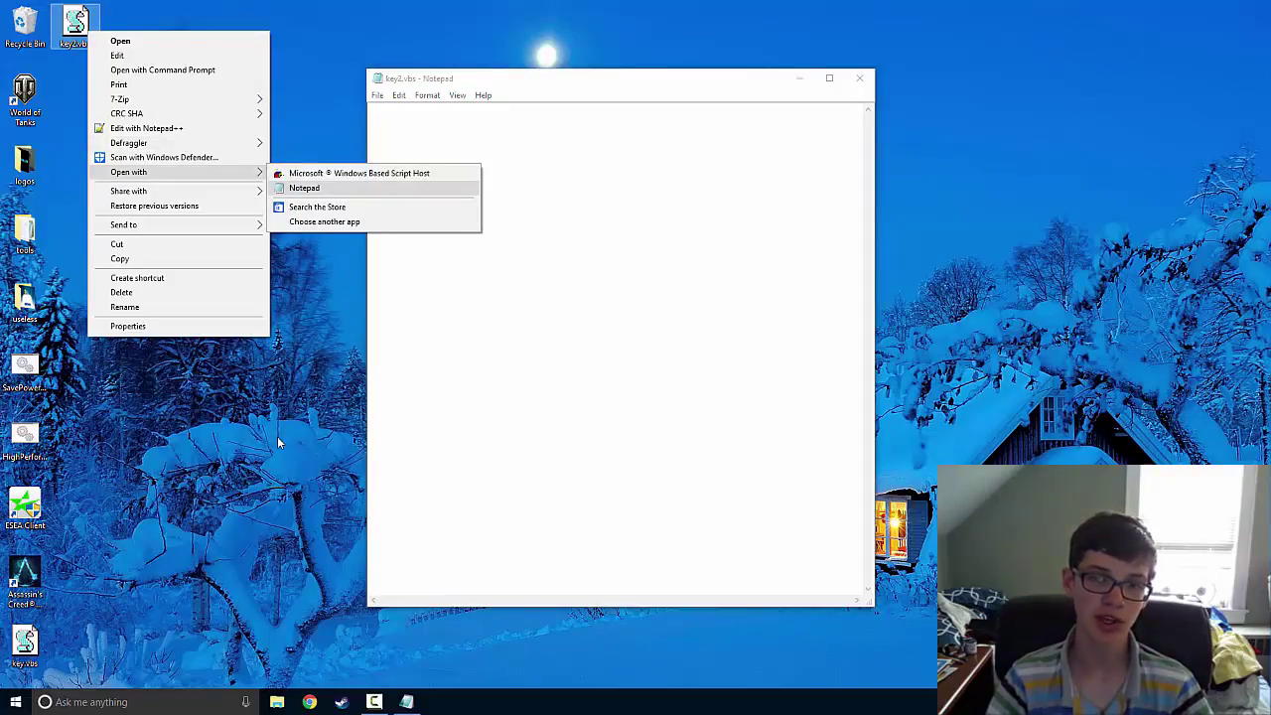
click(304, 188)
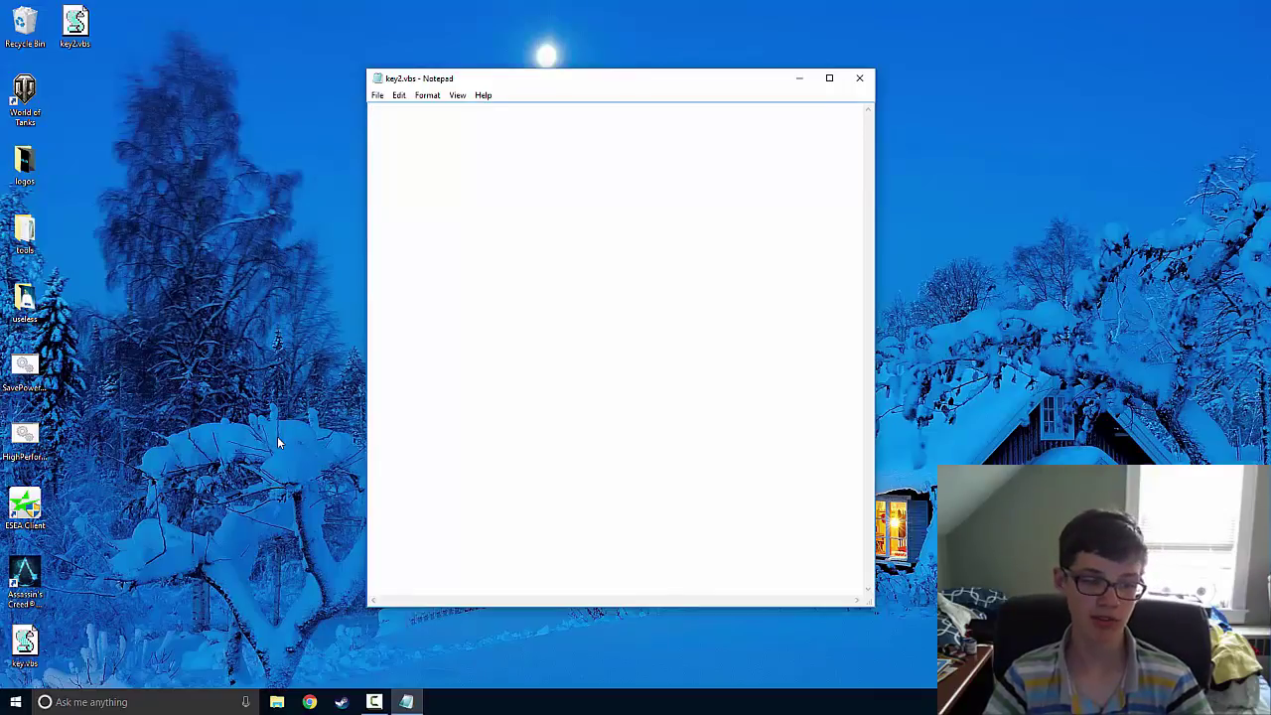
right_click(18, 644)
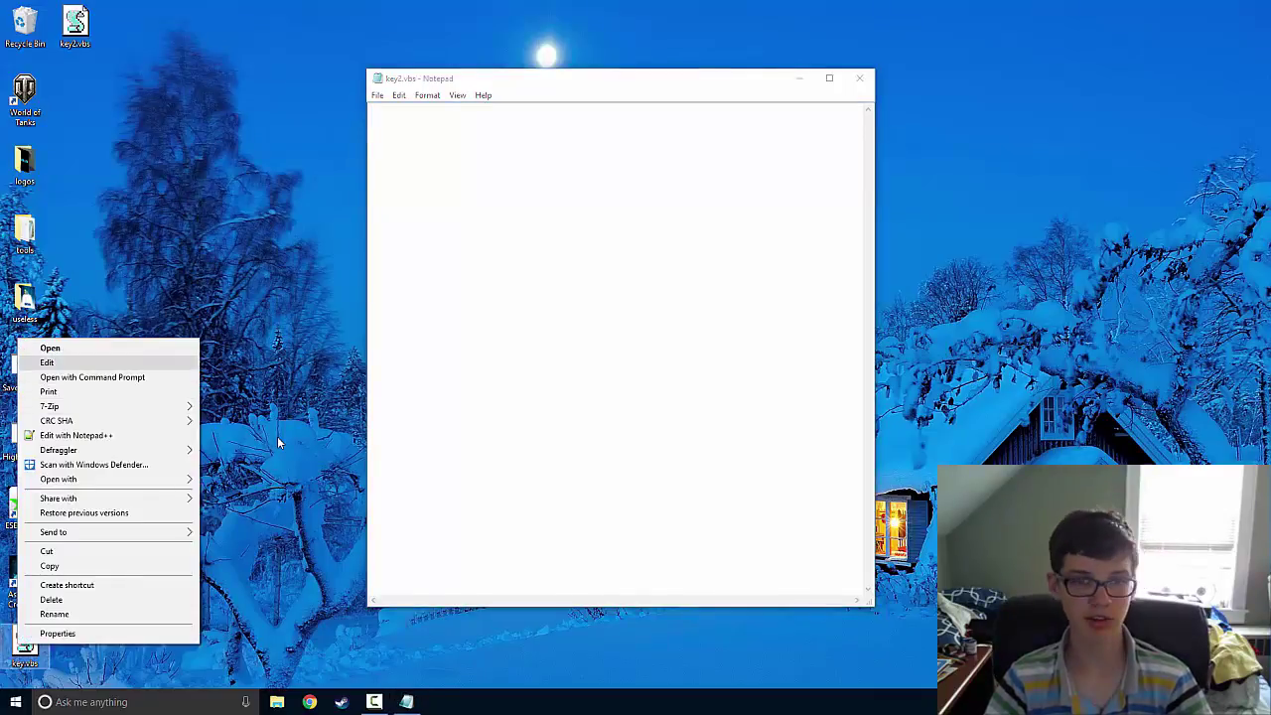
click(47, 361)
- Snap key.vbs beside key2.vbs and copy the entire key.vbs script
drag(425, 28, 2, 104)
click(952, 347)
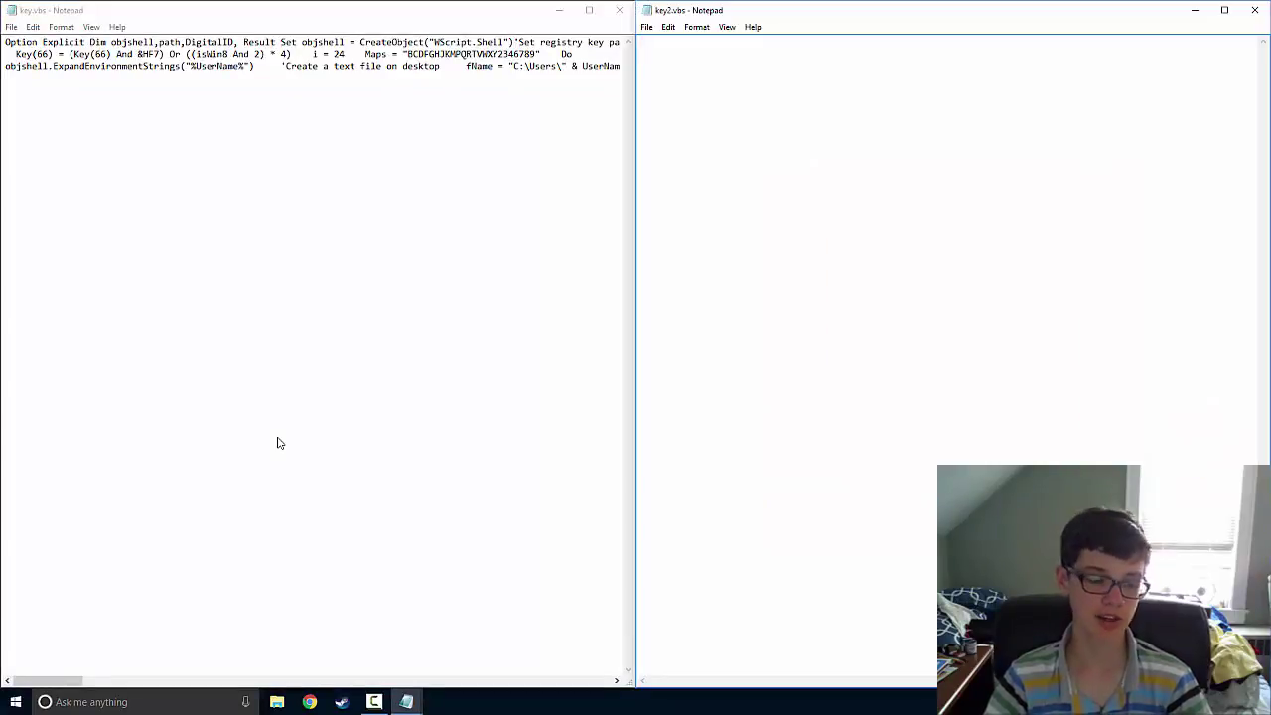
click(277, 443)
key(ctrl+a)
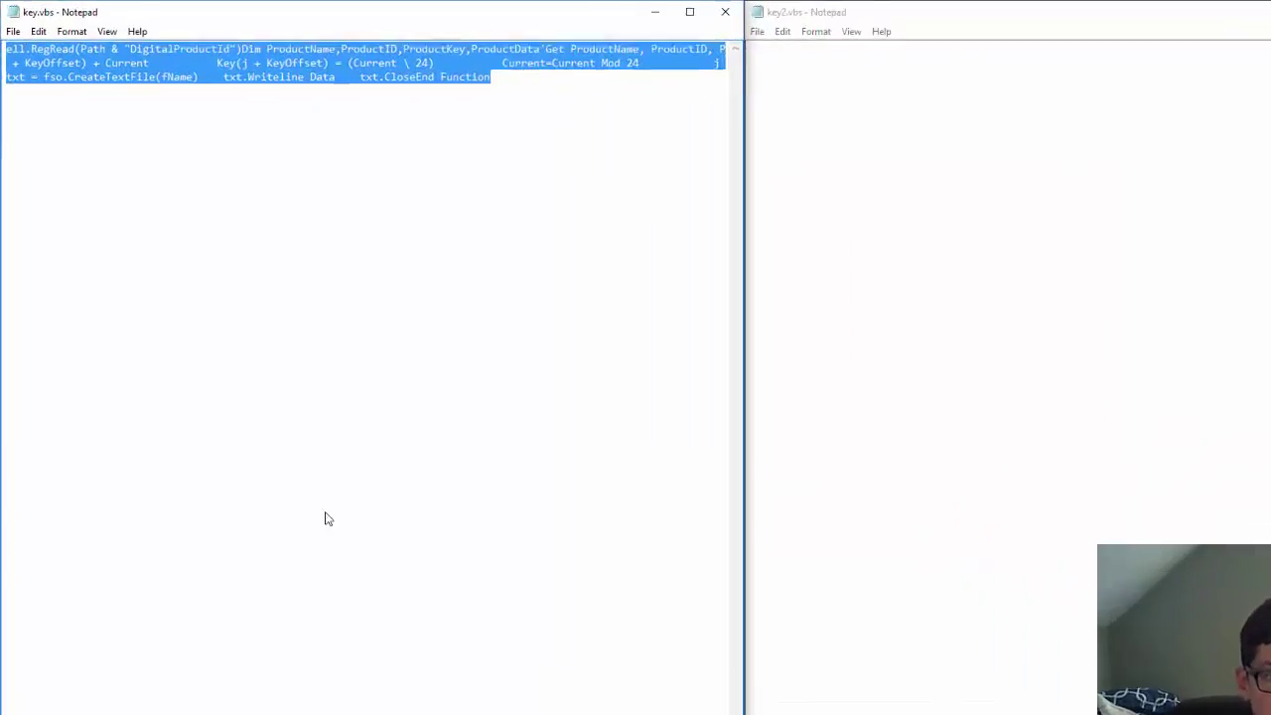
key(ctrl+c)
- Paste the script into key2.vbs, check the pasted lines, and close key.vbs
key(alt+Tab)
key(ctrl+v)
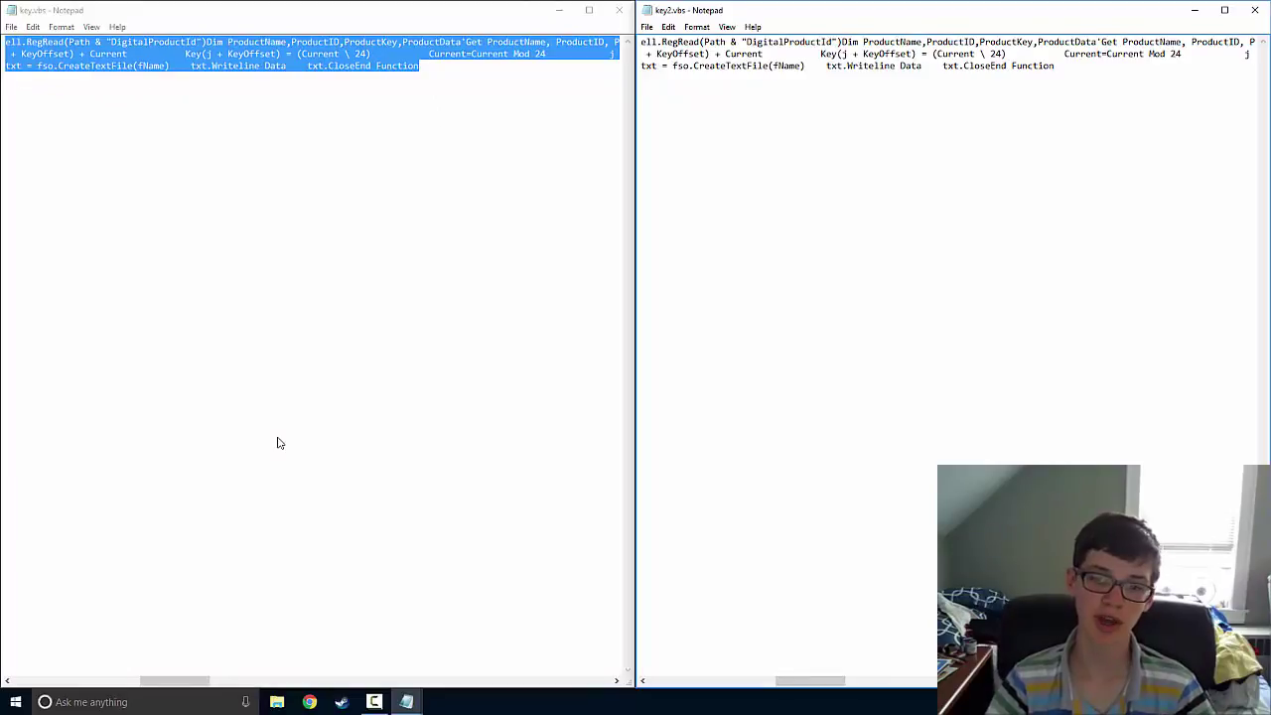
key(ctrl+Home)
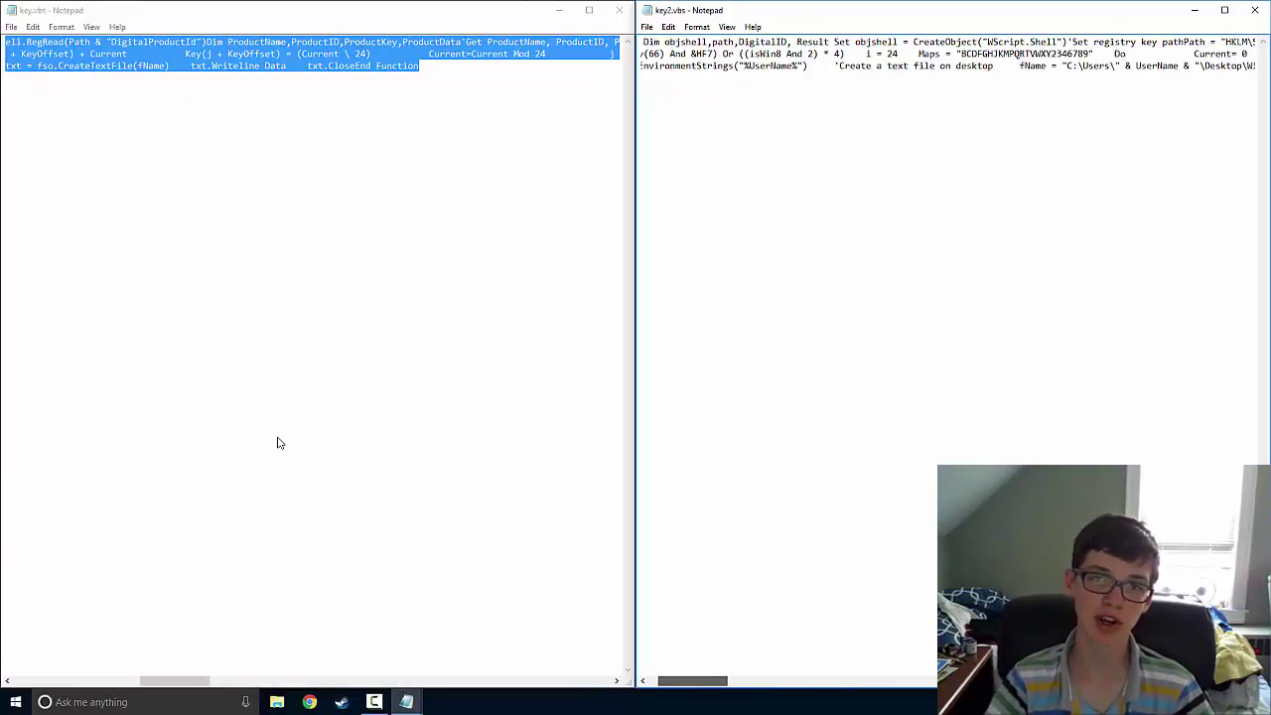
key(ctrl+End)
key(Home)
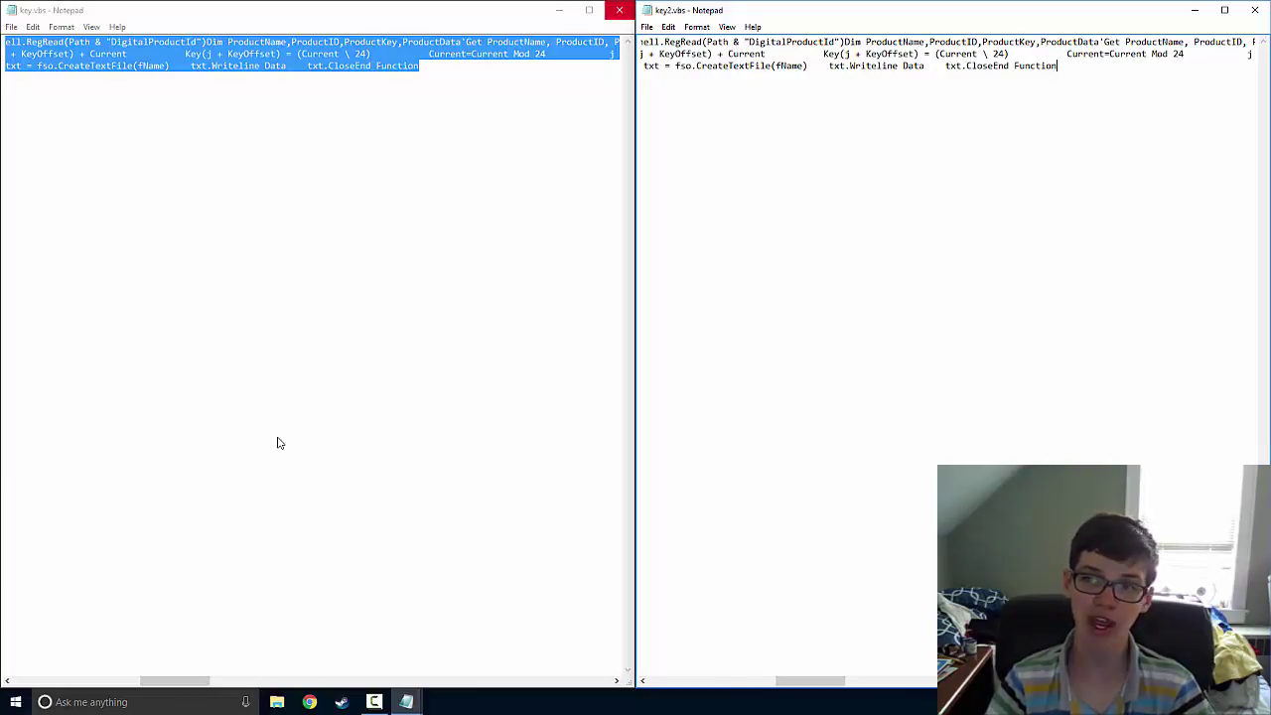
key(alt+F4)
key(alt+F4)
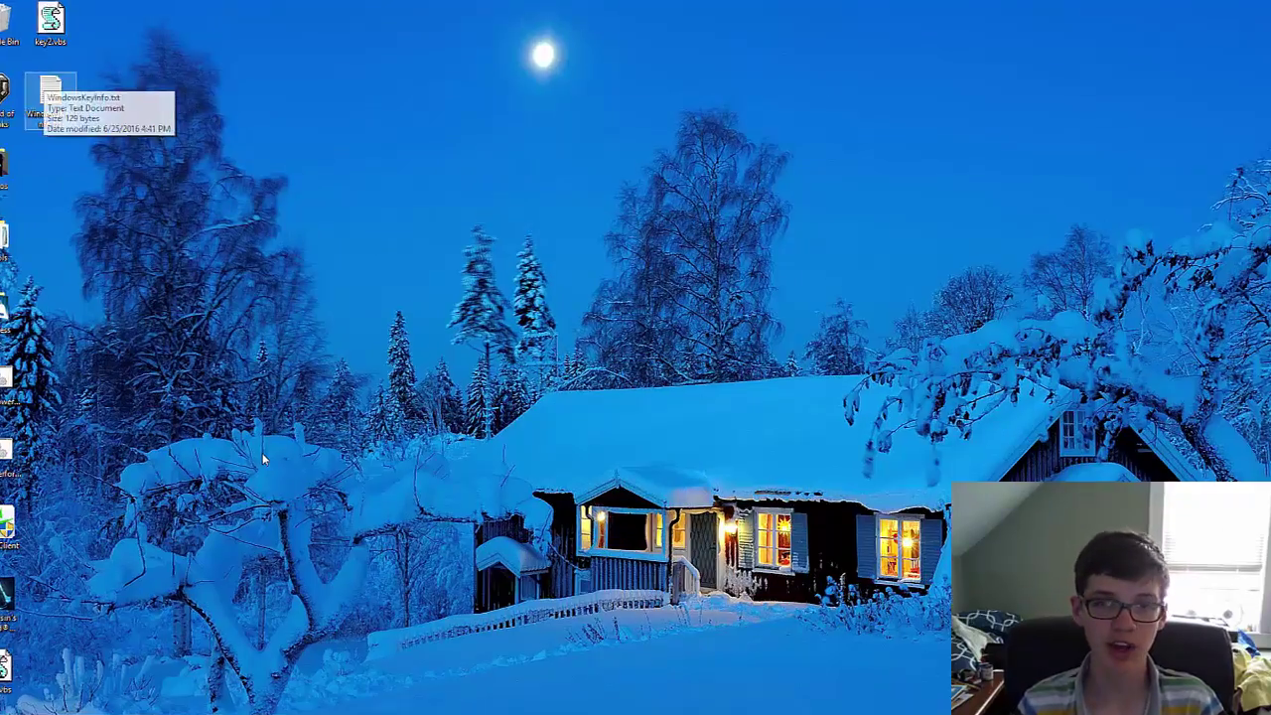
- Open WindowsKeyInfo.txt and highlight the Installed Key value and the full product details
double_click(75, 94)
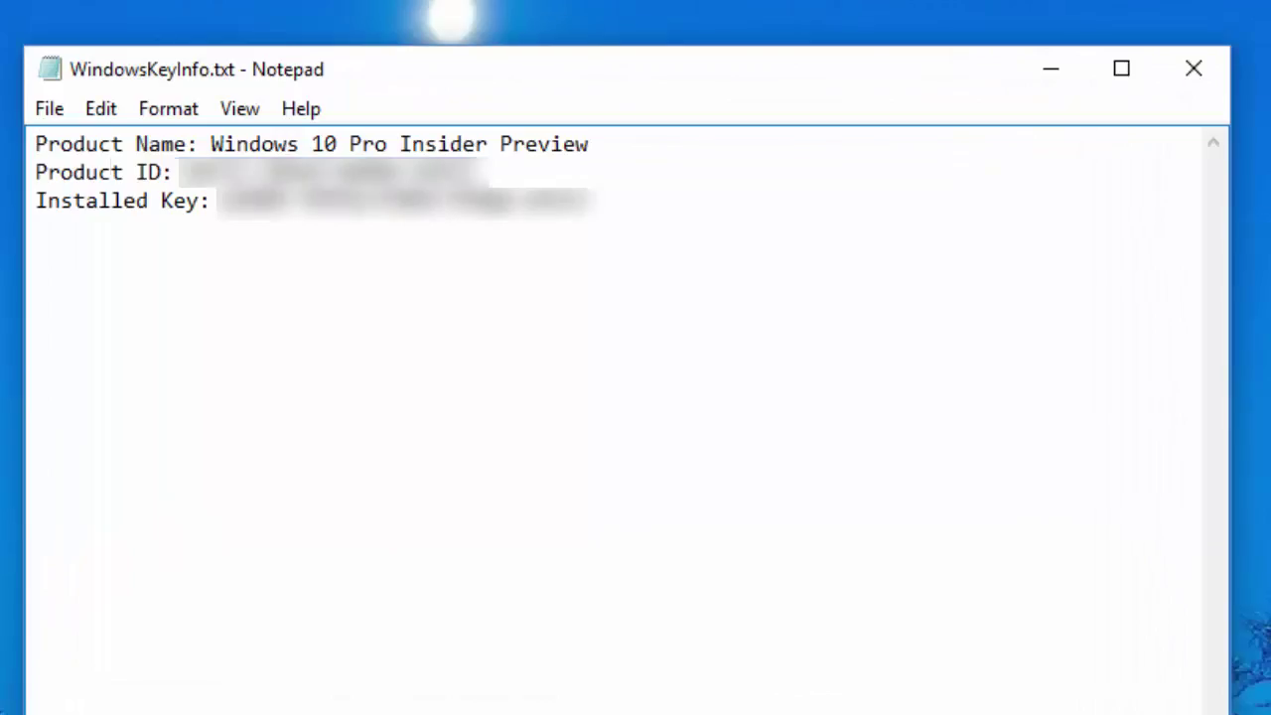
key(ctrl+a)
click(36, 227)
drag(593, 200, 221, 200)
click(35, 228)
key(ctrl+a)
click(36, 229)
key(ctrl+a)
click(36, 229)
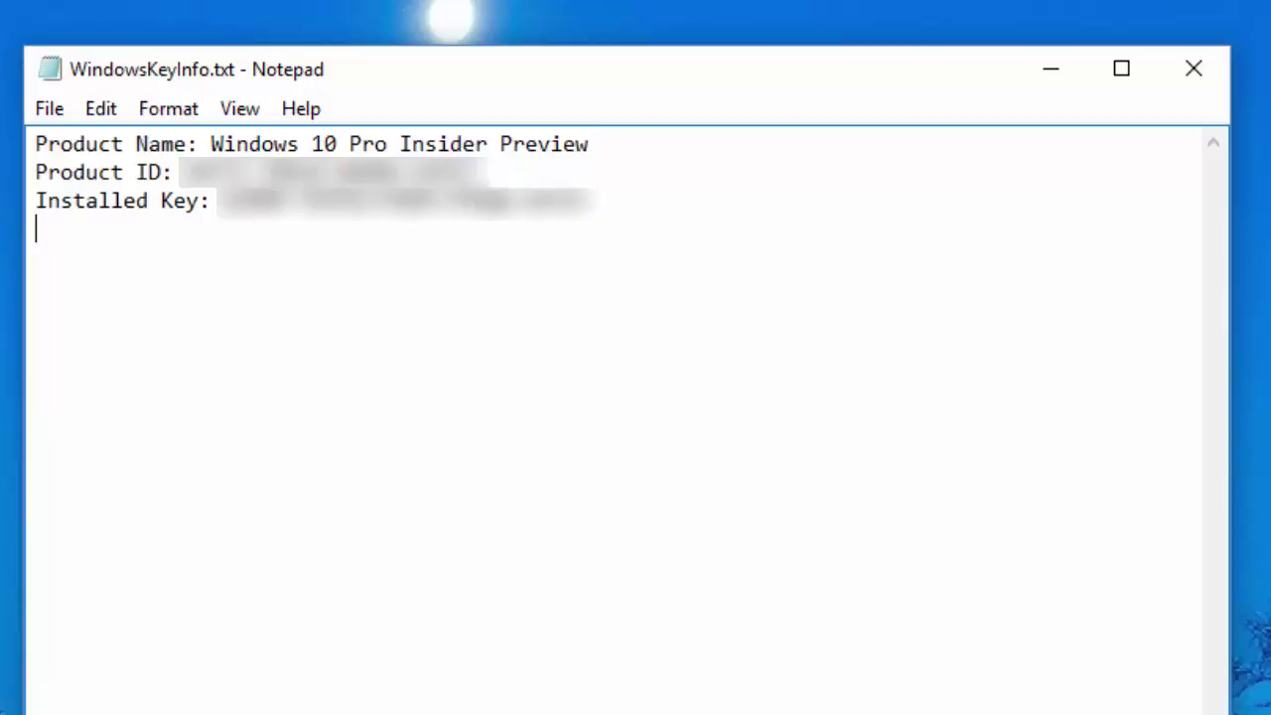